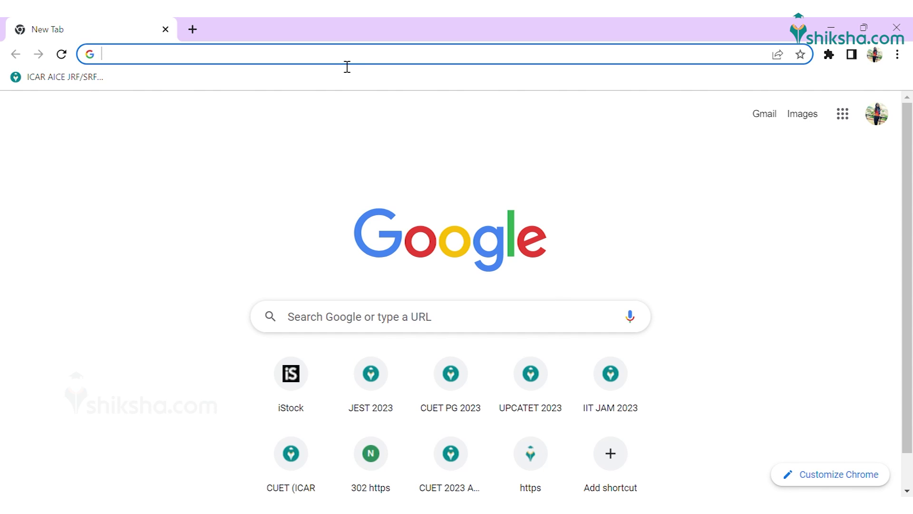
Step: Open a new Chrome tab on the Google start page to search for the IISER site
left_click(347, 67)
Step: Go to the 'iiser' admission site and open its apply-online portal in a new tab
type("iiser")
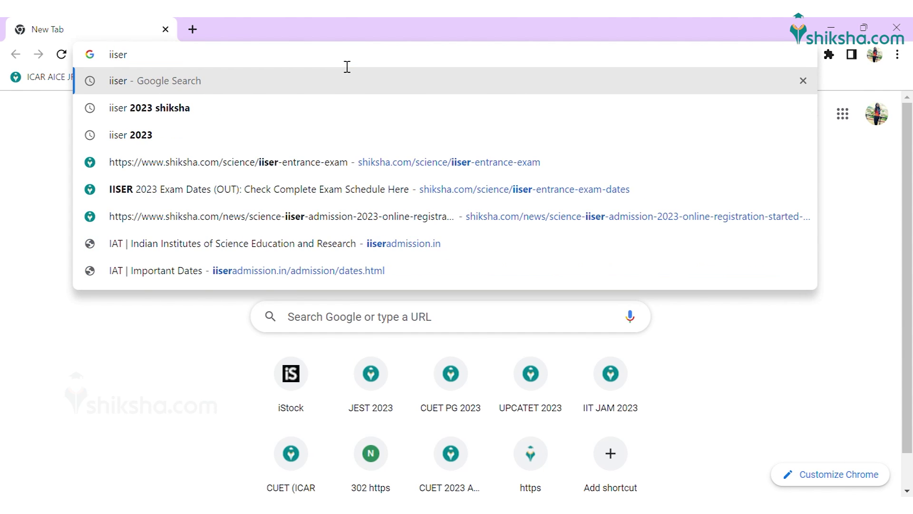
key("Return")
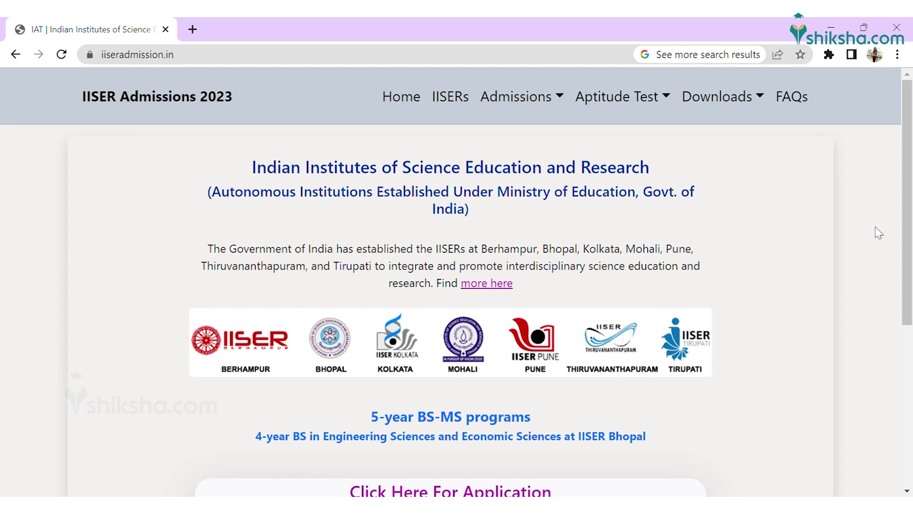
left_click_drag(908, 239, 909, 302)
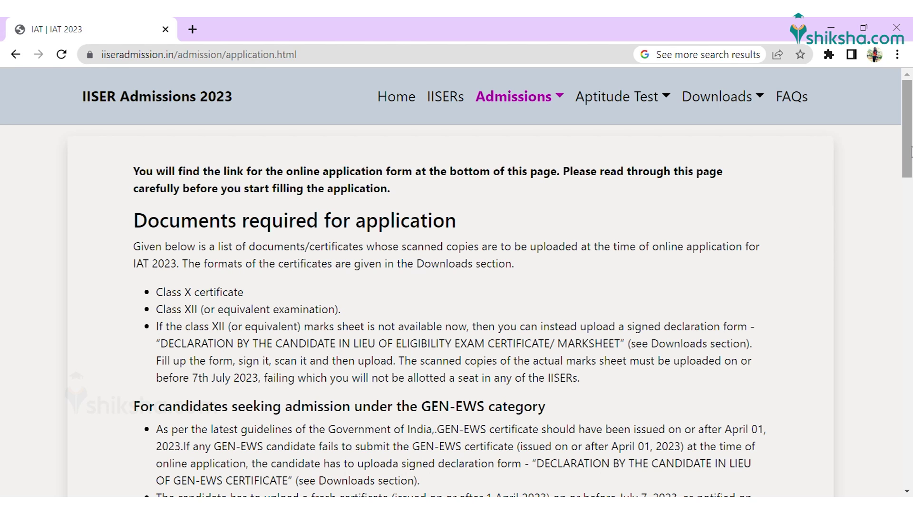
left_click_drag(911, 152, 911, 435)
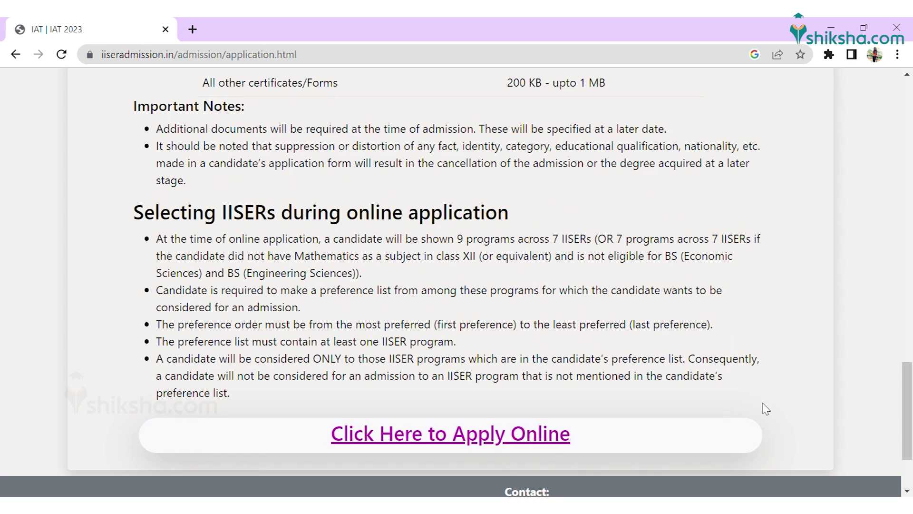
left_click(562, 440)
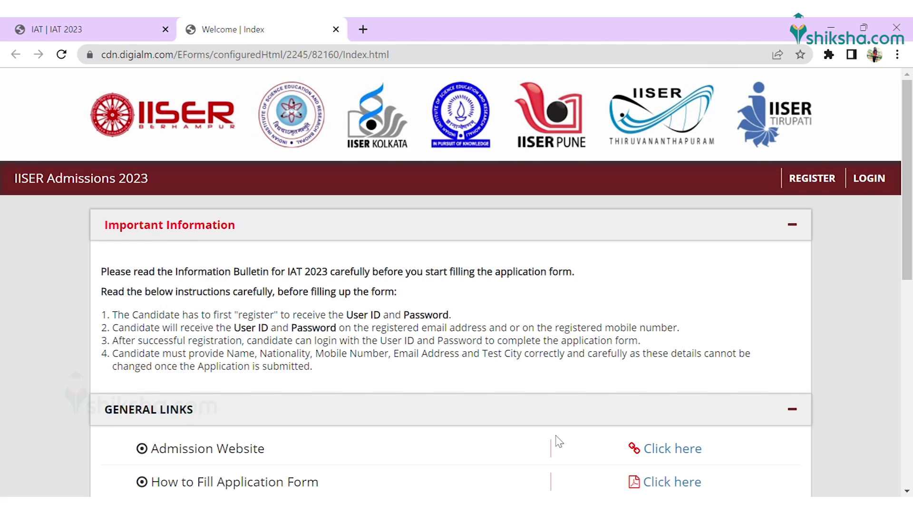
left_click_drag(911, 247, 911, 348)
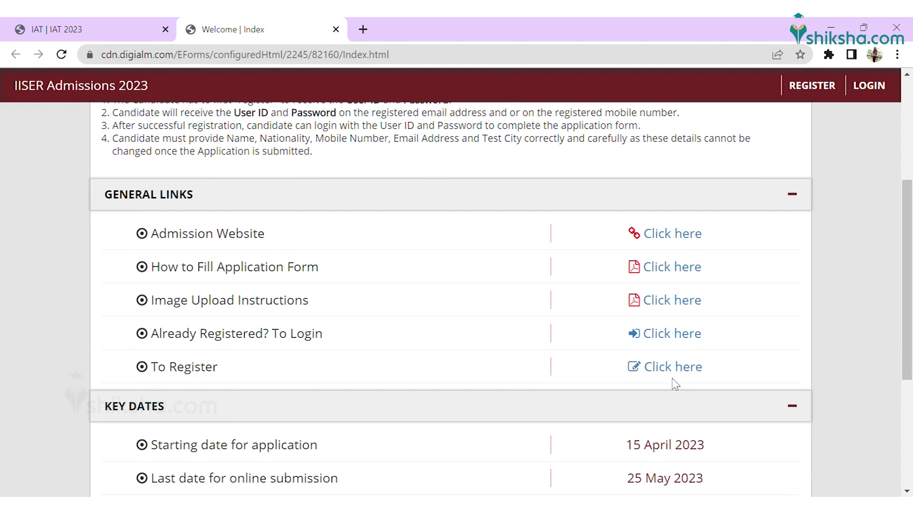
left_click(672, 373)
left_click(354, 283)
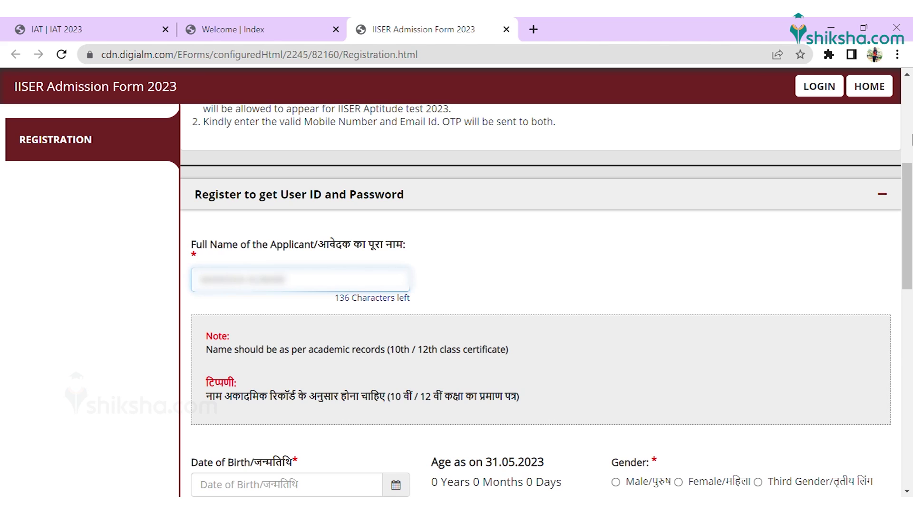
scroll(540, 299, "down", 5)
left_click(286, 242)
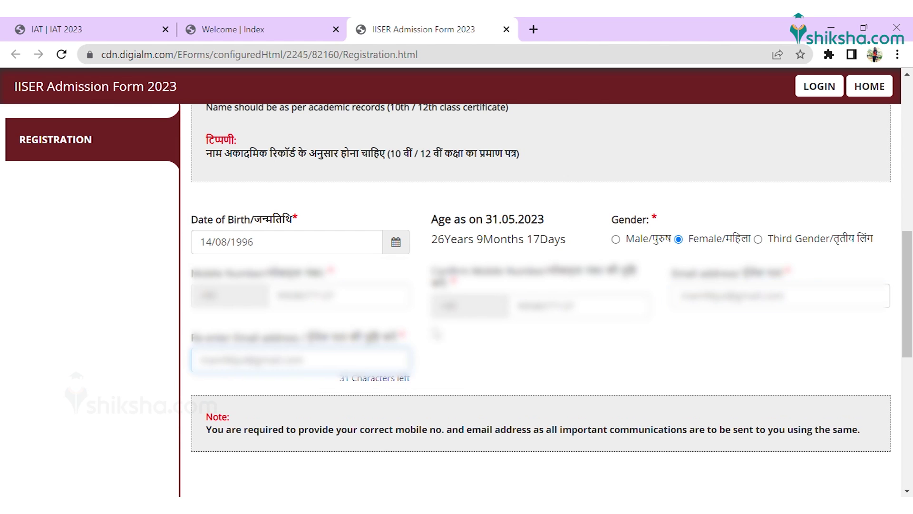
scroll(546, 342, "down", 3)
Step: Request a registration OTP via the captcha, then enter and validate the received OTP
left_click(542, 281)
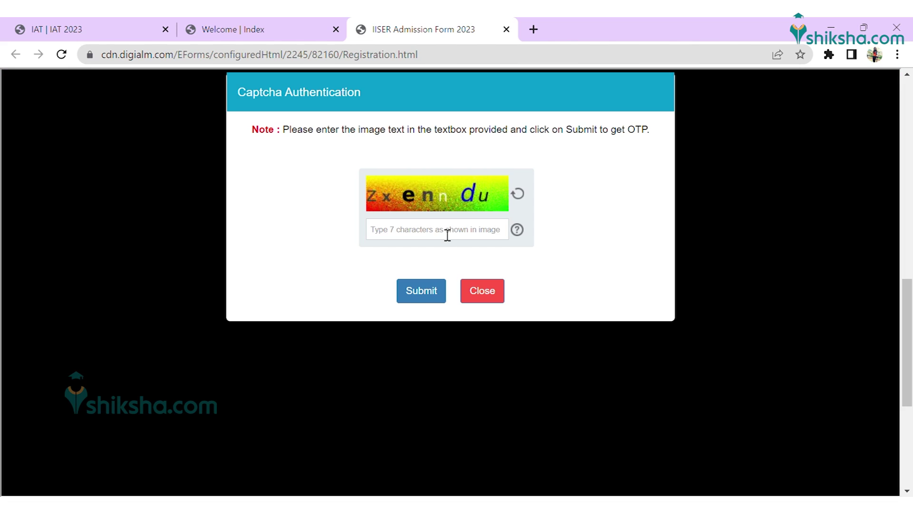
left_click(415, 298)
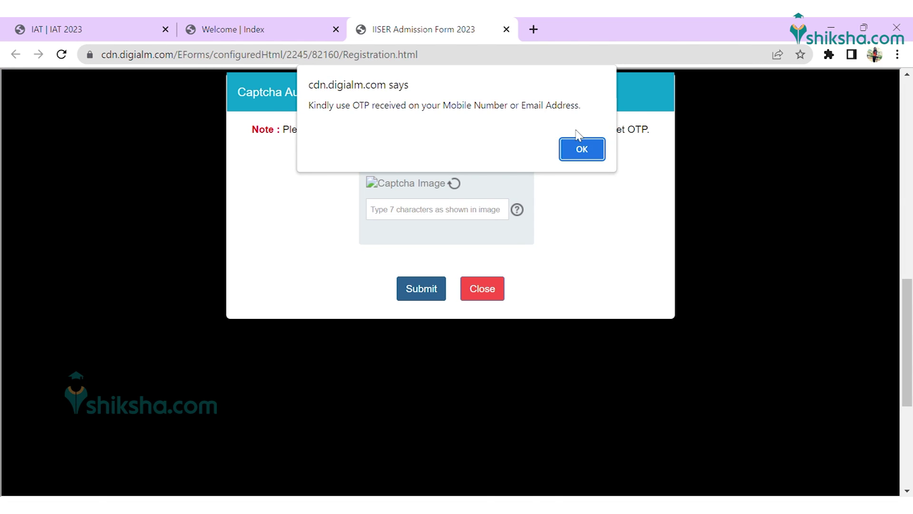
left_click(581, 149)
left_click(471, 368)
type("••")
left_click(501, 395)
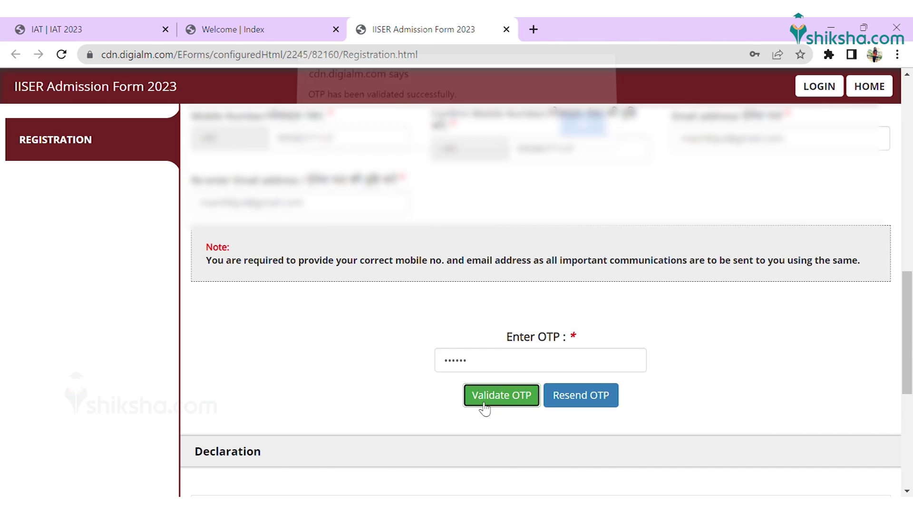
Step: Agree to the registration declaration, enter the captcha text, and reverify the details
scroll(903, 422, "down", 4)
left_click(207, 291)
left_click(550, 391)
type("wrXukw2")
left_click(552, 482)
Step: Confirm all five verified registration details and submit the registration
left_click(773, 255)
left_click(774, 287)
left_click(774, 312)
left_click(773, 336)
left_click(773, 360)
left_click(552, 436)
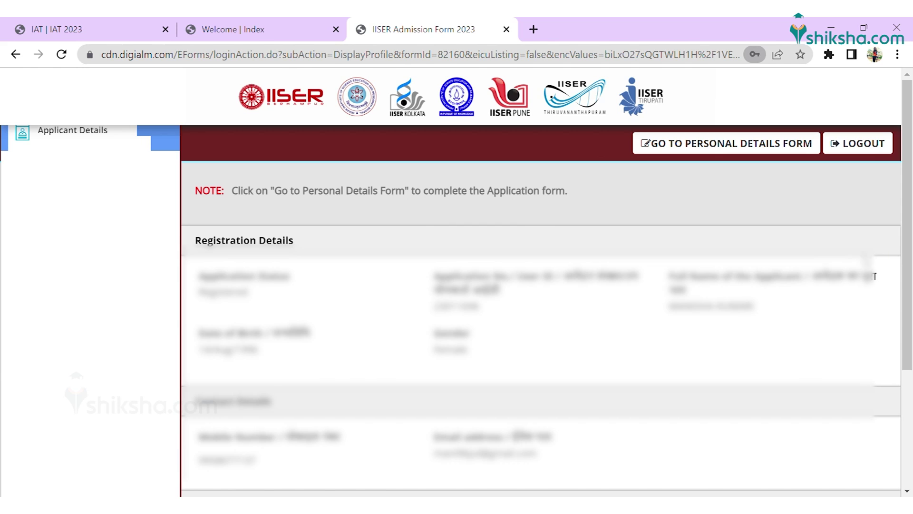
Step: Open the personal details form, dismiss the instructions, and set the category to SC
left_click(719, 143)
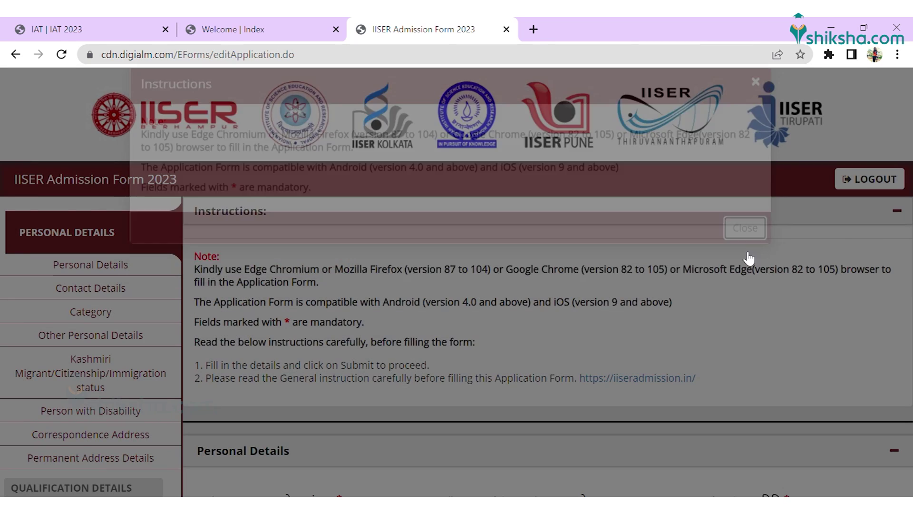
key("Escape")
left_click_drag(909, 125, 910, 245)
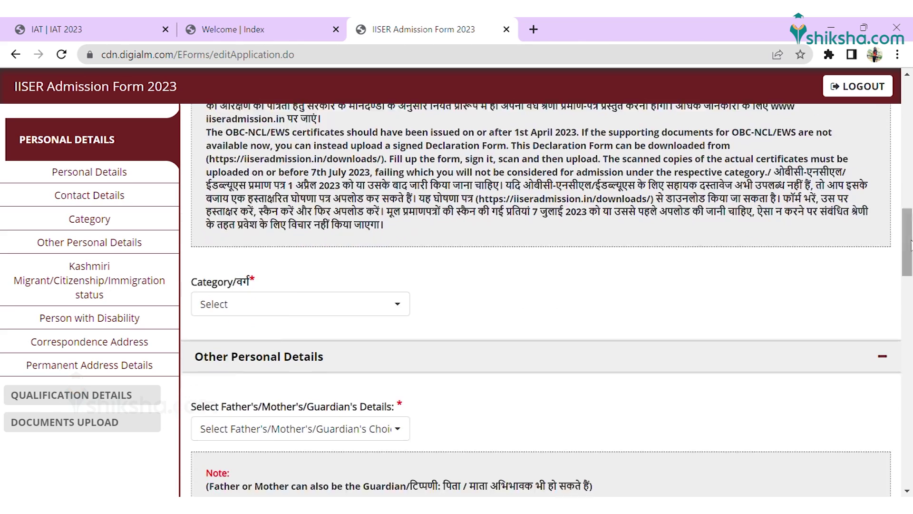
left_click(395, 303)
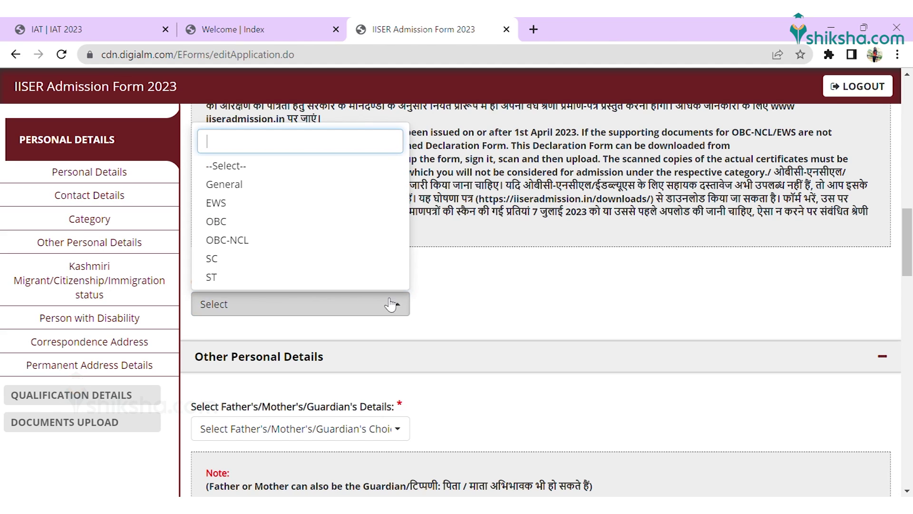
left_click(361, 265)
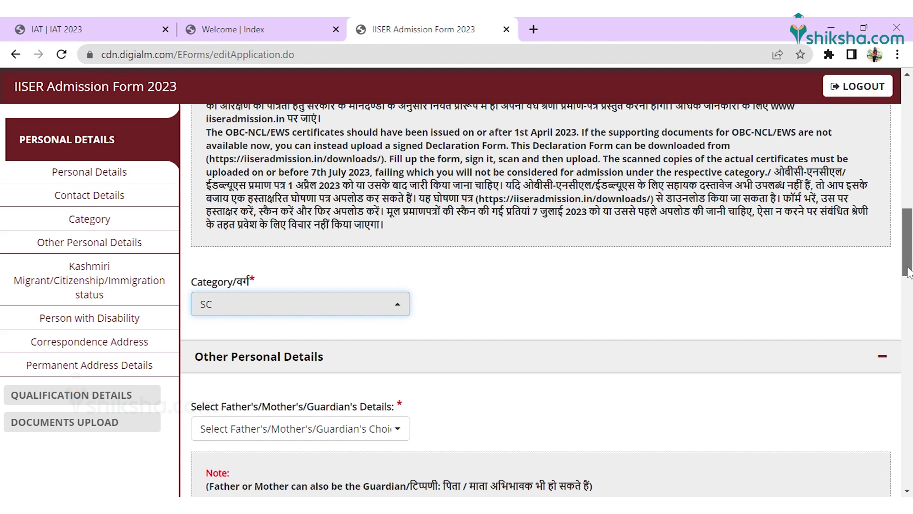
Step: Choose Father as guardian and fill in his name, qualification and occupation
left_click_drag(908, 271, 908, 288)
left_click(299, 297)
left_click(295, 352)
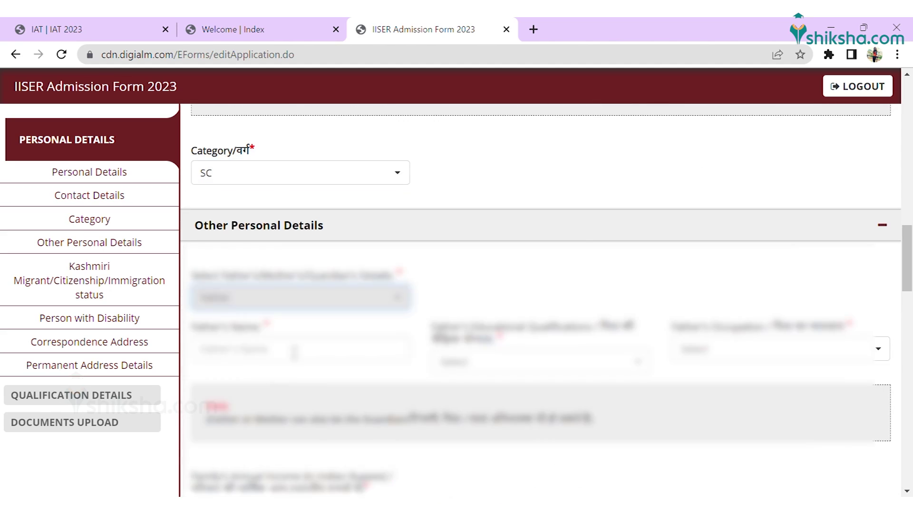
left_click(295, 352)
type("HS")
left_click(540, 361)
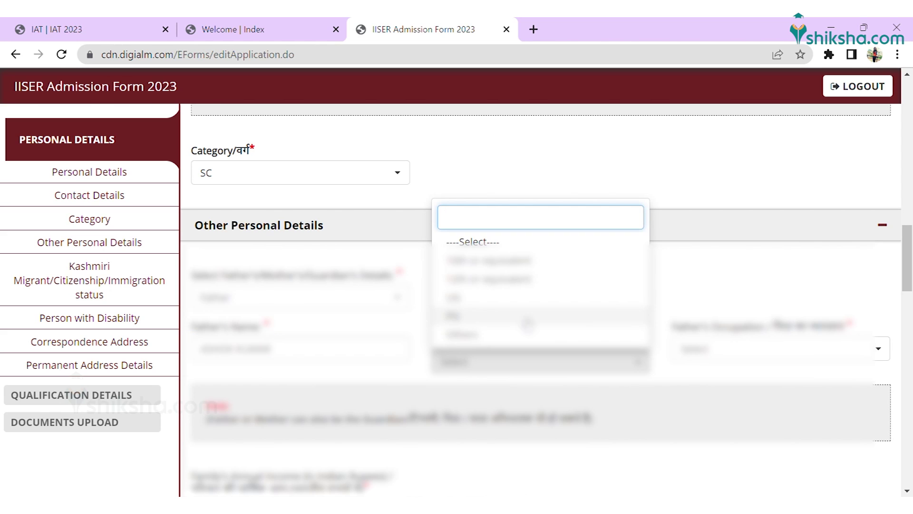
left_click(537, 312)
left_click(770, 349)
left_click(618, 284)
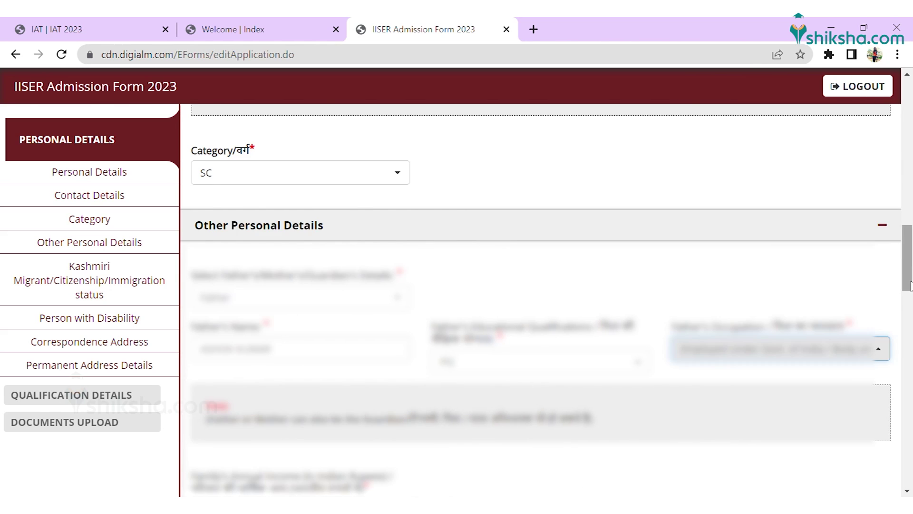
scroll(475, 285, "down", 5)
left_click(300, 239)
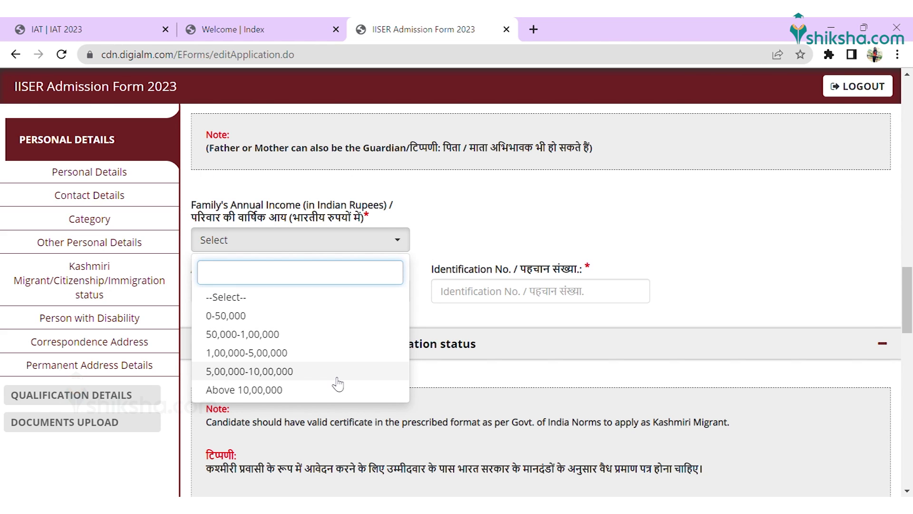
Step: Set family income to Above 10,00,000 and photo ID to PAN Card with its number
left_click(323, 389)
left_click(333, 291)
left_click(439, 366)
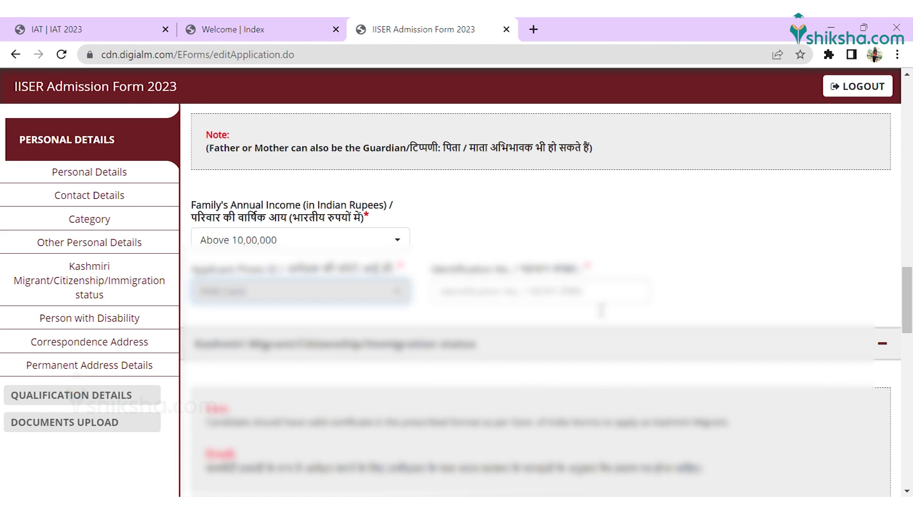
left_click(440, 291)
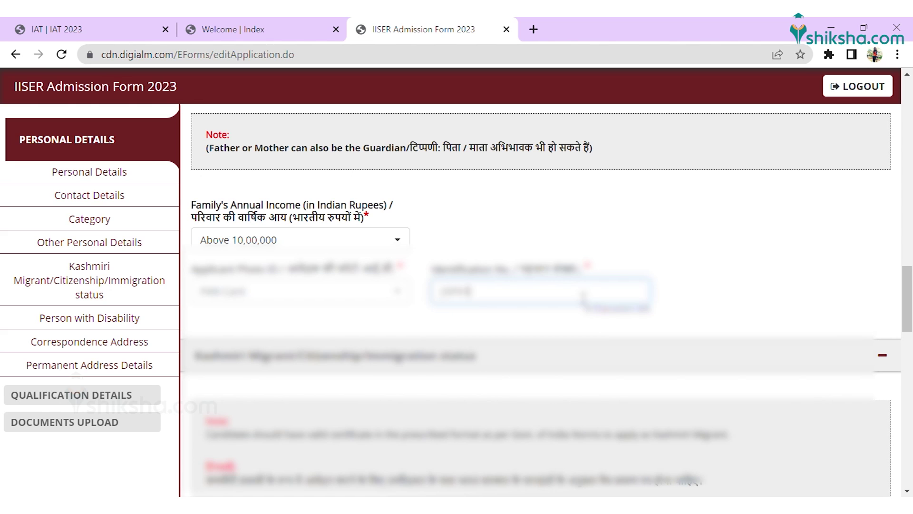
Step: Answer No to Kashmiri Migrant and disability, choose Indian Citizen, and fill the addresses
left_click_drag(909, 274, 907, 352)
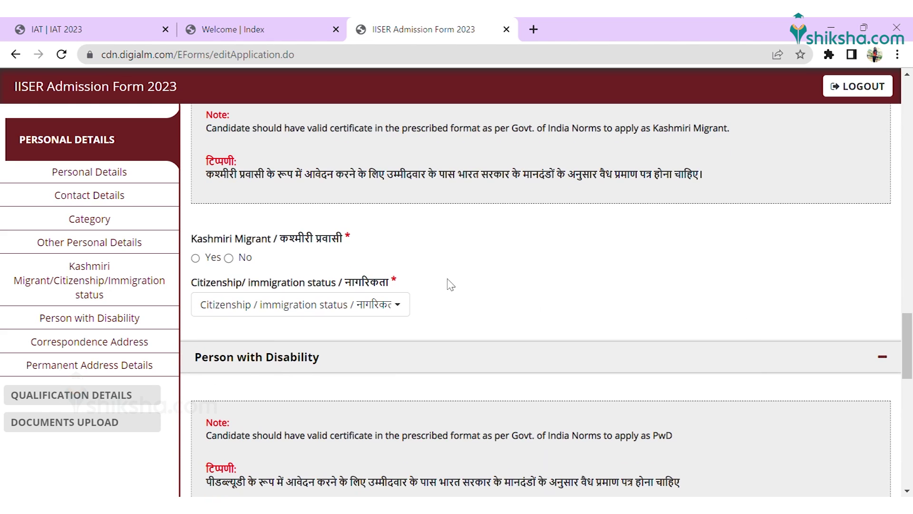
left_click(229, 259)
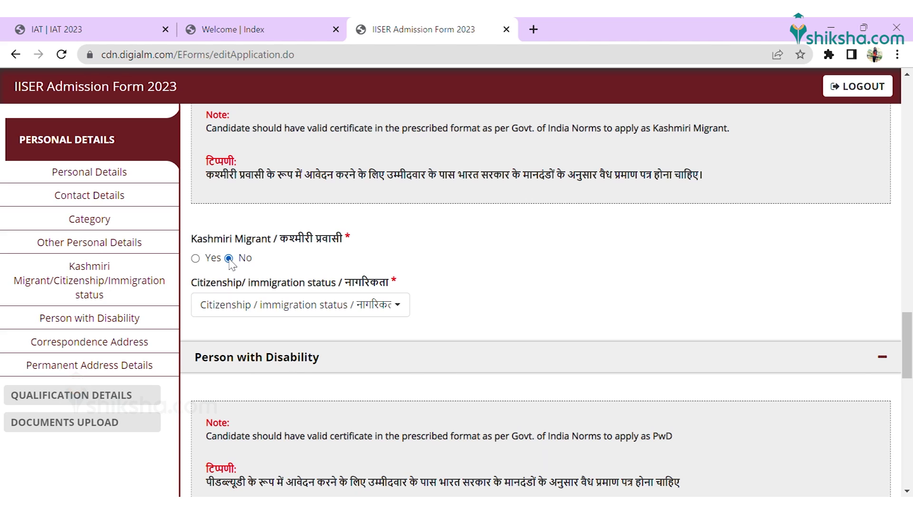
left_click(286, 309)
left_click(265, 382)
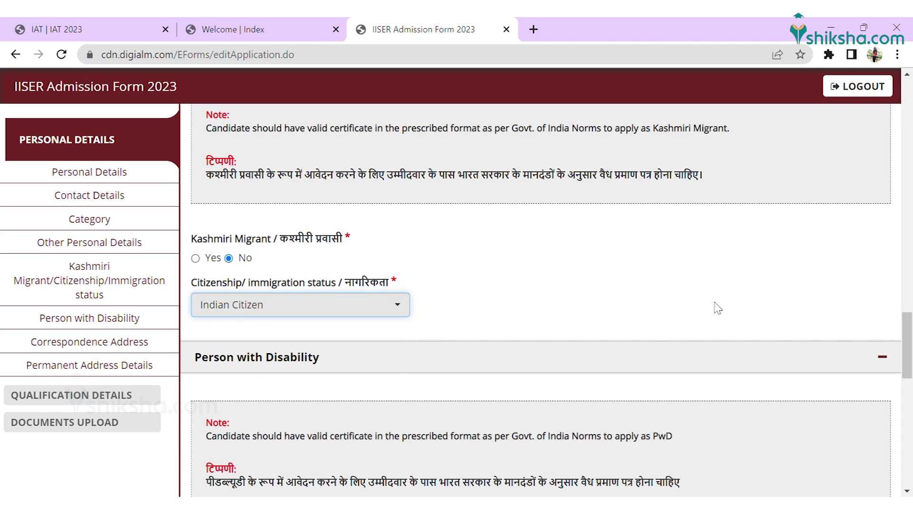
scroll(911, 364, "down", 4)
left_click(228, 372)
scroll(906, 376, "down", 3)
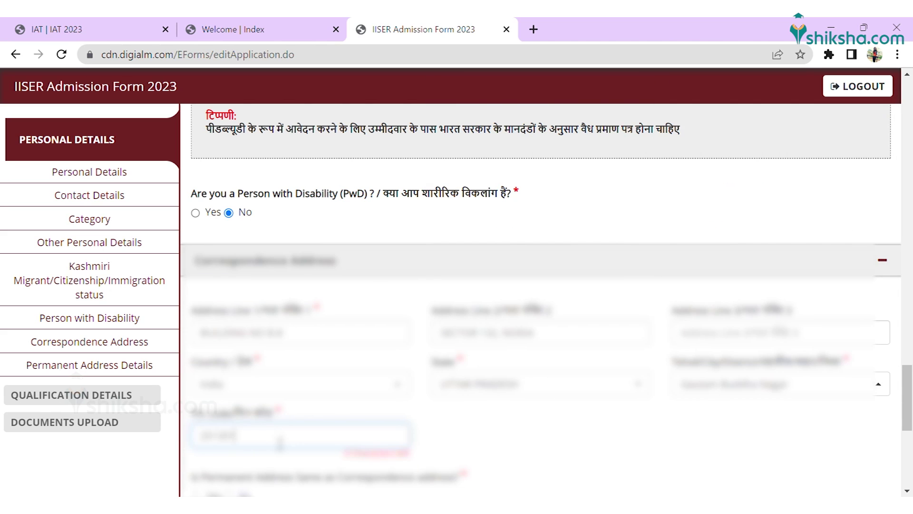
scroll(494, 333, "down", 3)
left_click(495, 385)
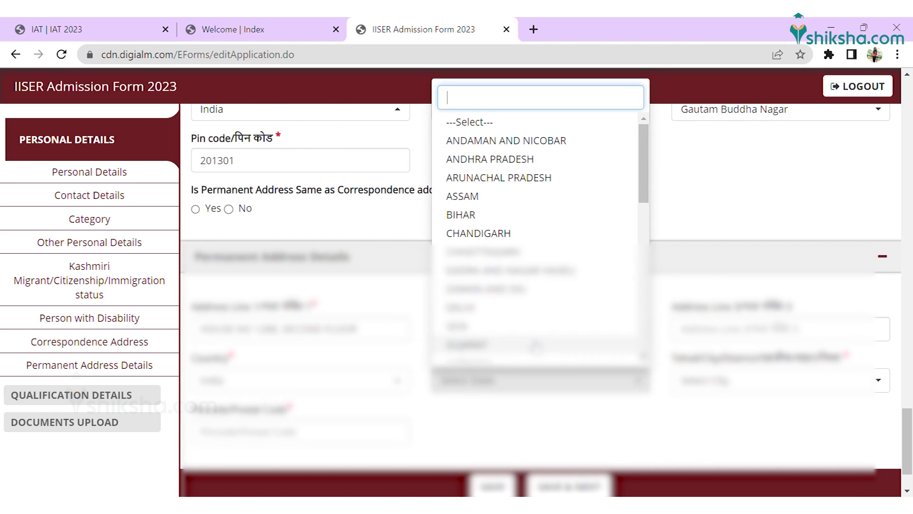
scroll(909, 468, "down", 2)
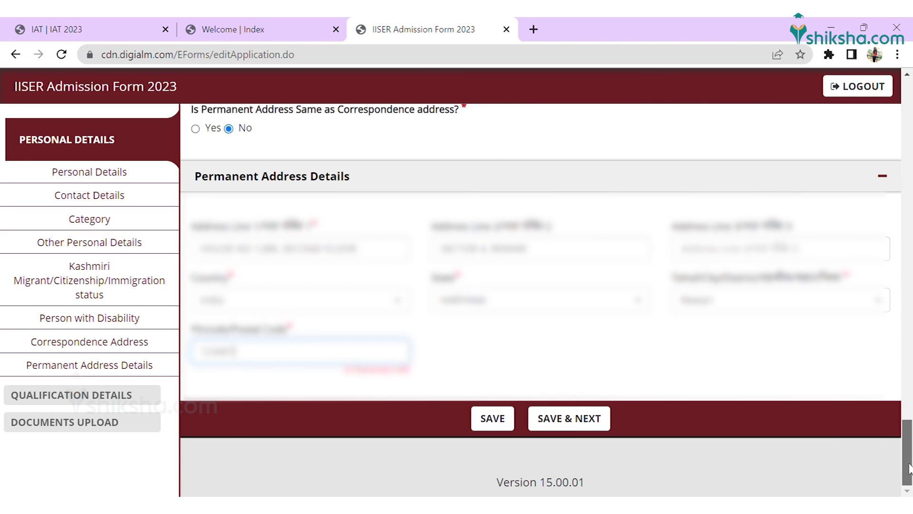
Step: Save personal details, then set Class 10 passing year Before 2019 and board CBSE
left_click(569, 418)
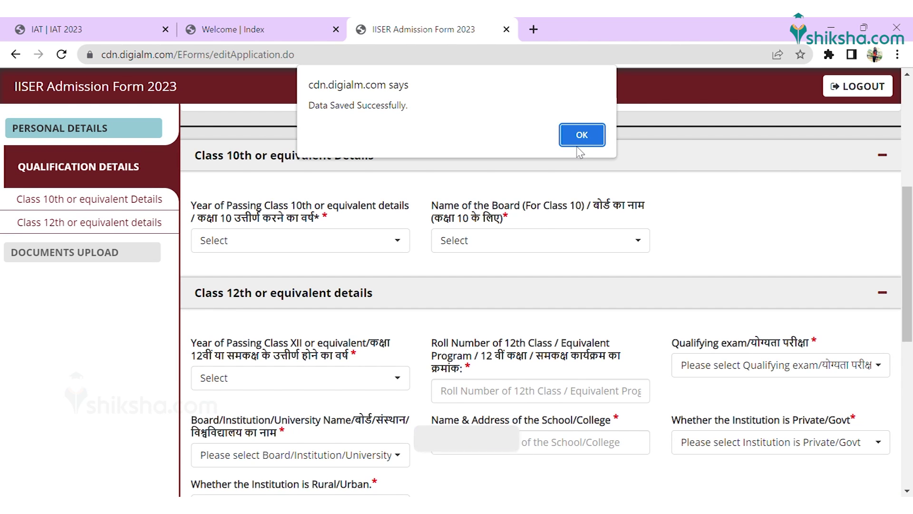
left_click(579, 143)
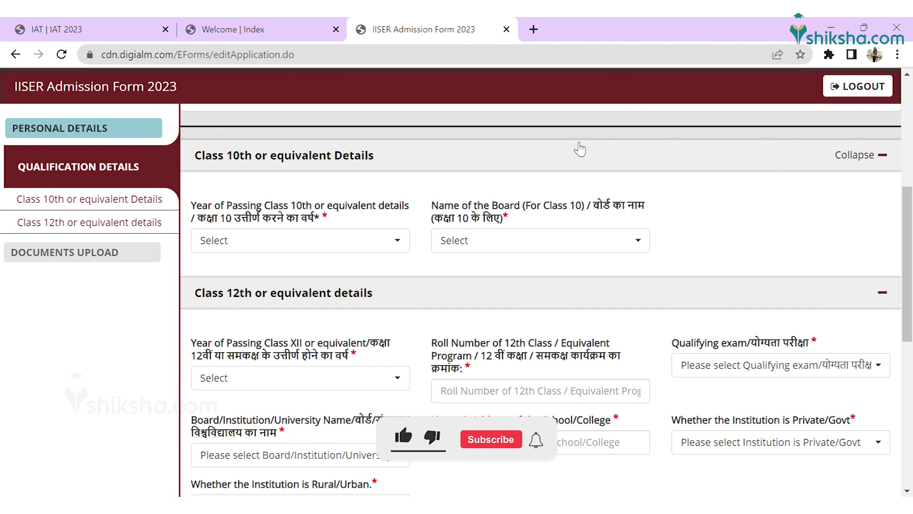
left_click(336, 240)
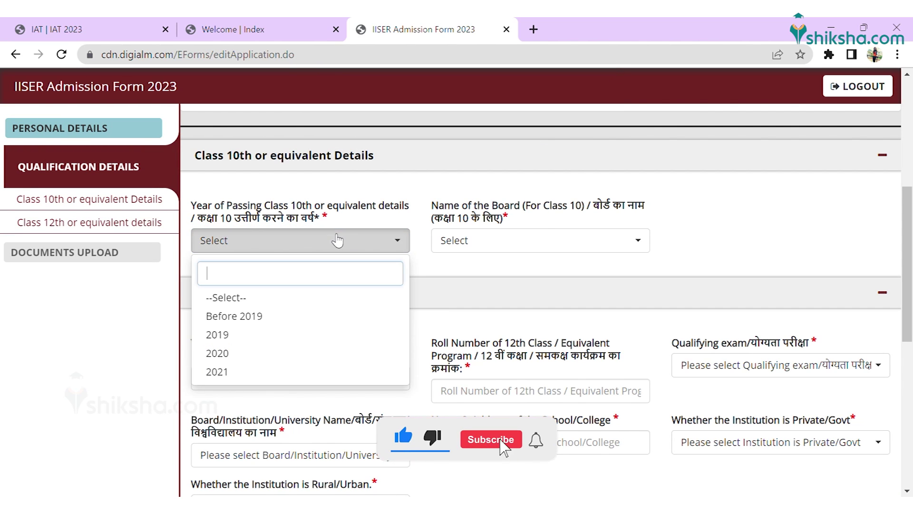
left_click(292, 320)
left_click(499, 245)
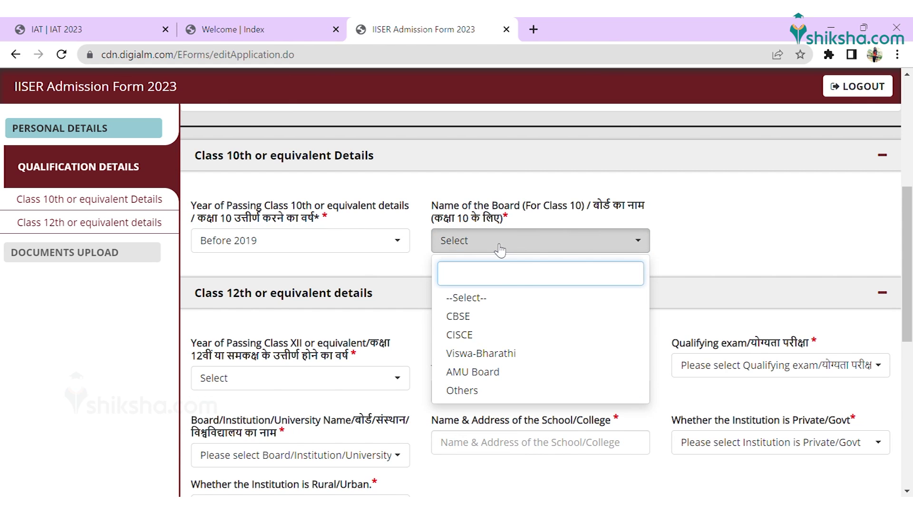
left_click(482, 317)
Step: Enter Class 12 passing year, roll number, qualifying exam 12th and school 'KV NO 1BALA CANTT'
left_click(342, 387)
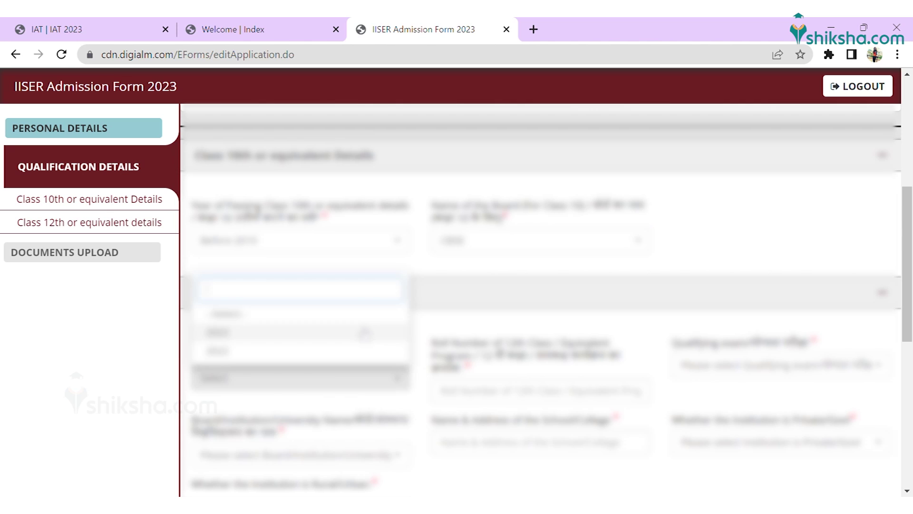
left_click(364, 332)
left_click(500, 390)
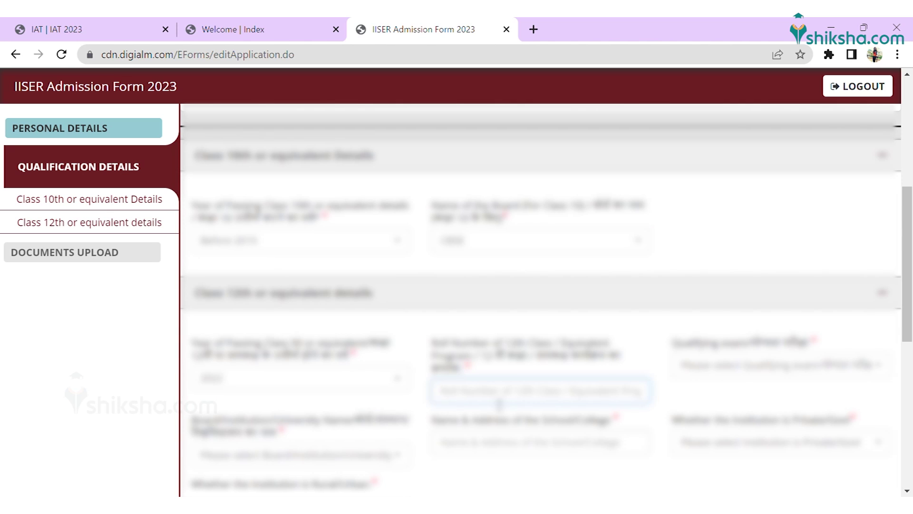
left_click(780, 365)
left_click(704, 422)
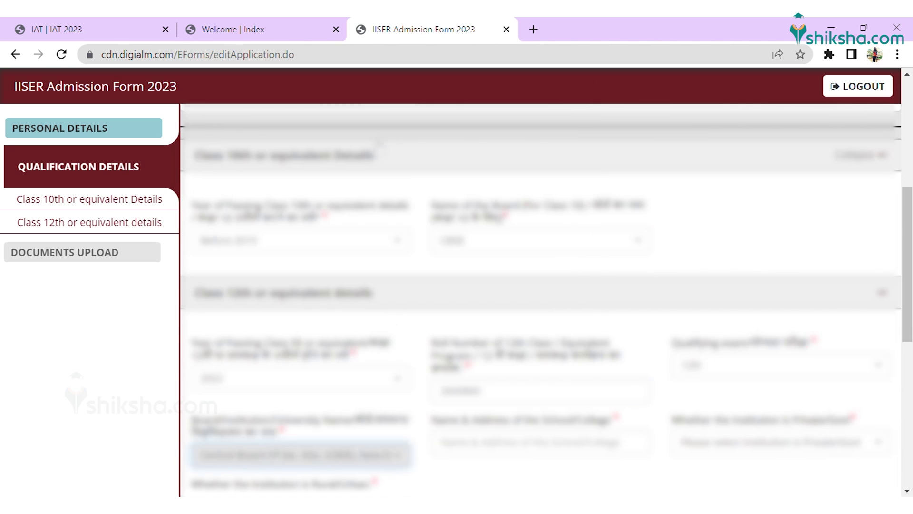
left_click(586, 443)
type("KV NO 1")
type("BALA CANTT")
key("Tab")
Step: Enter marks Physics 67, Maths 94, Chemistry 84, Biology 70, English 87 out of 100, Maths Pass, and save
scroll(523, 333, "down", 9)
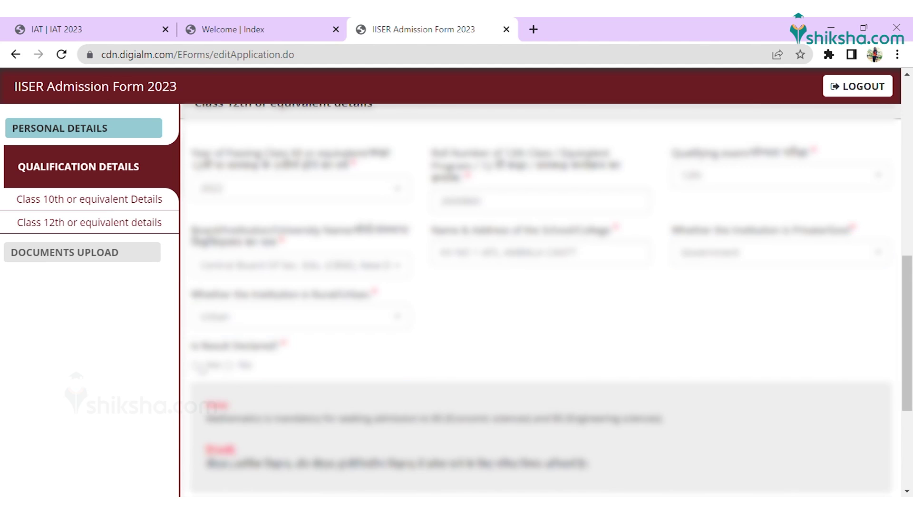
left_click(299, 318)
left_click(351, 393)
key("Tab")
type("67")
key("Tab")
type("100")
key("Tab")
type("m\t94\t100\t")
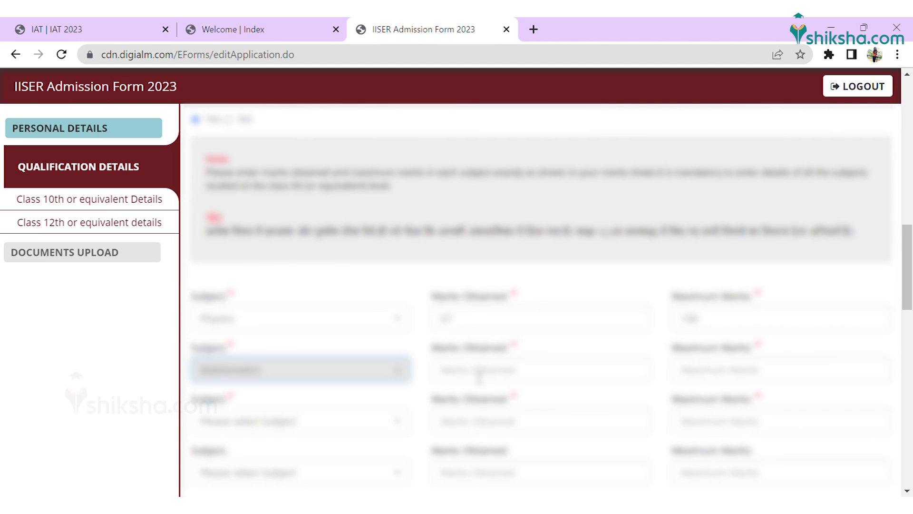
type("c\t84\t100\tb\t70\t100\t")
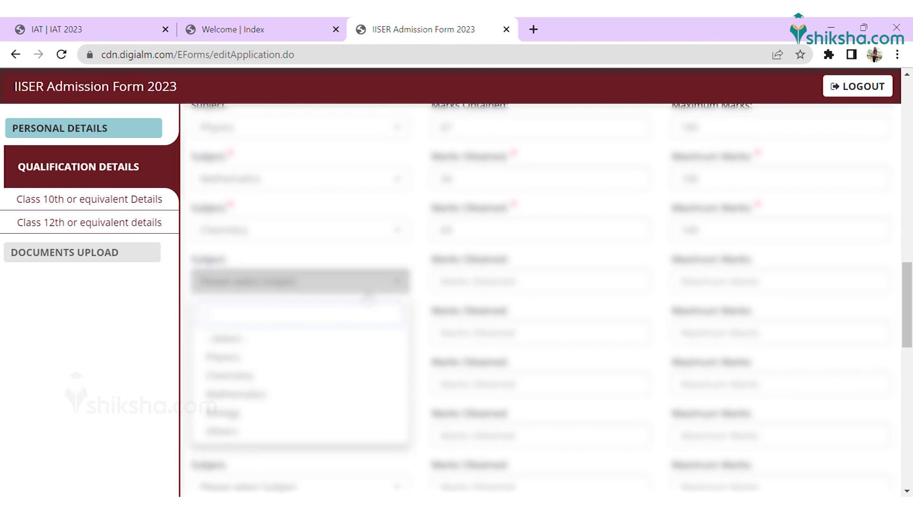
type("o\tEnglish\t87\t100")
left_click_drag(905, 289, 906, 270)
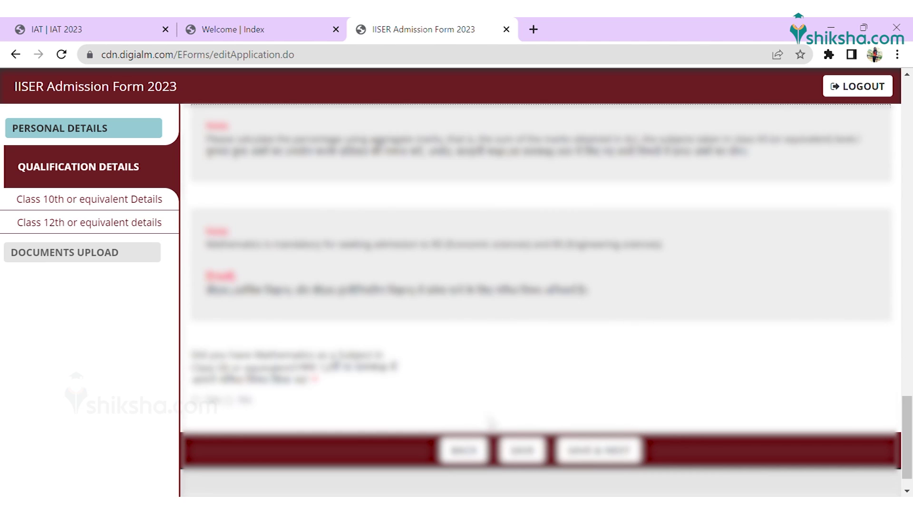
type("p\t34")
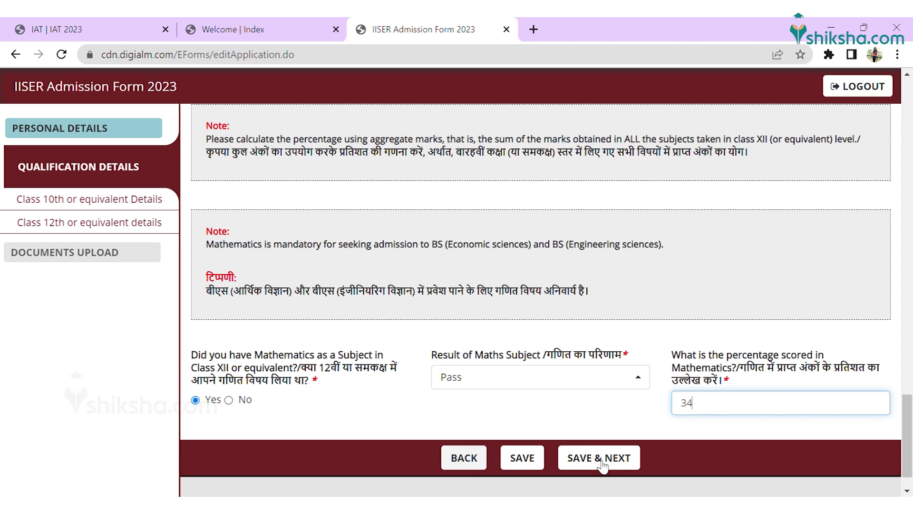
left_click(612, 457)
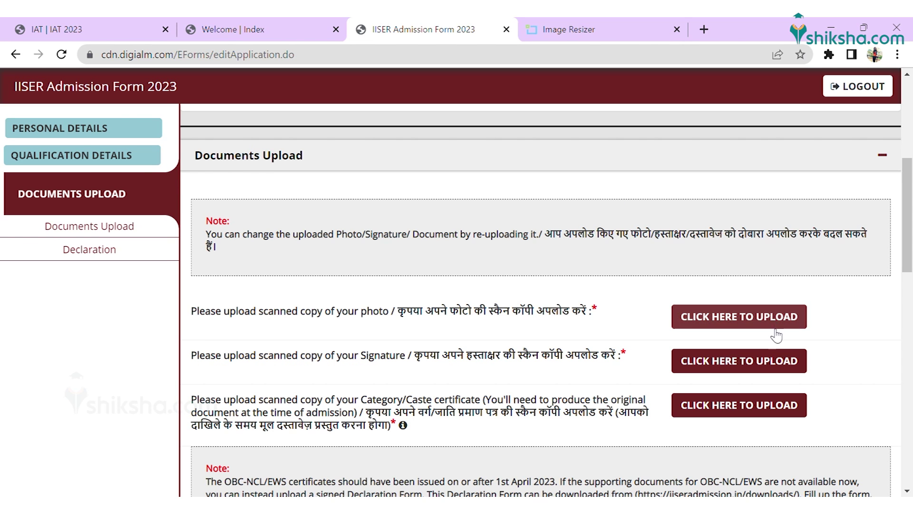
Step: Upload the applicant's photo file
left_click(760, 318)
left_click(503, 228)
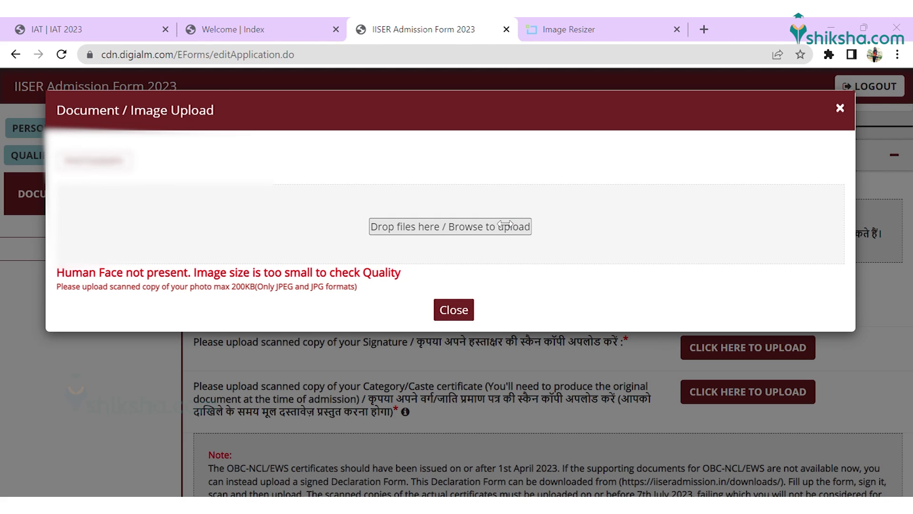
left_click(375, 346)
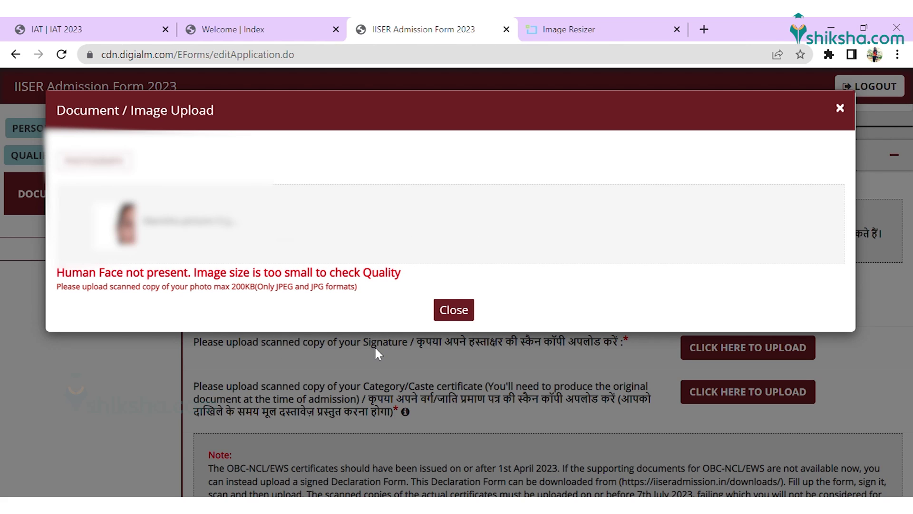
left_click(454, 318)
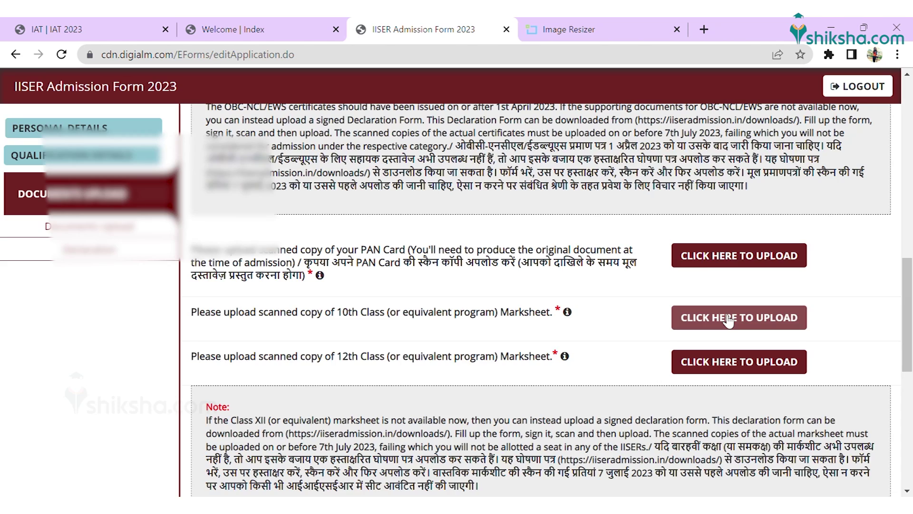
Step: Upload the Class 10 and Class 12 marksheets, accept the declaration, and enter the verification code
left_click(737, 318)
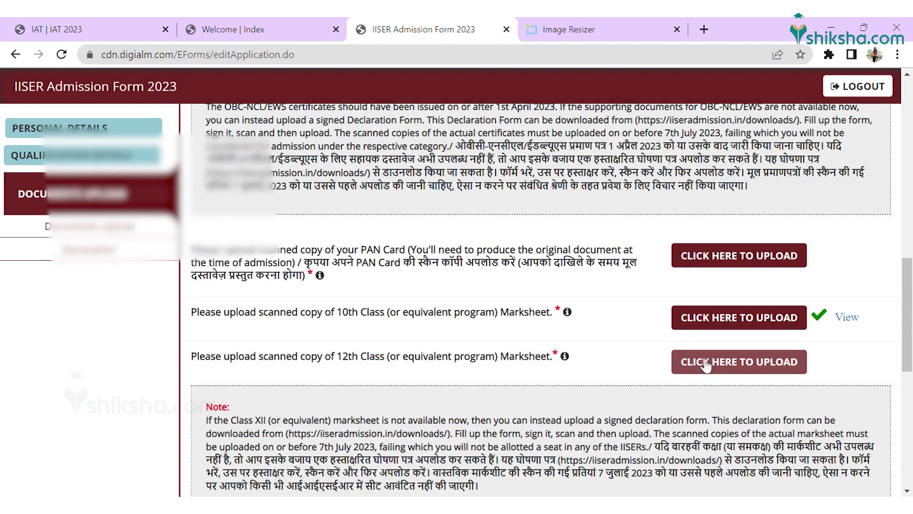
left_click(710, 363)
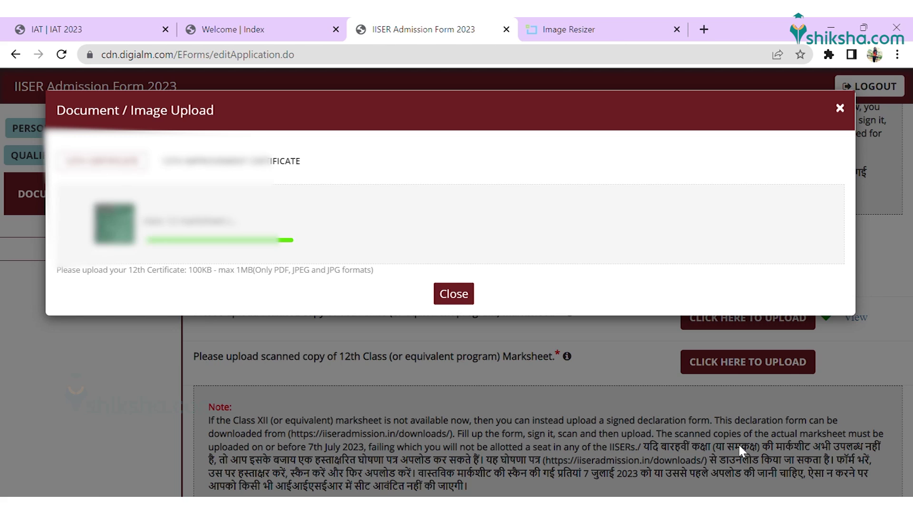
left_click(457, 316)
left_click(207, 327)
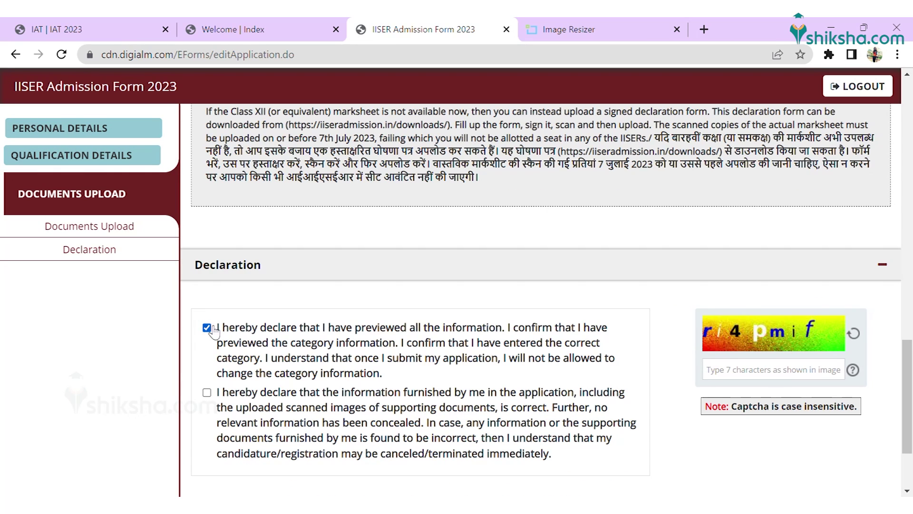
left_click(750, 377)
type("ri4pmif")
scroll(750, 377, "down", 3)
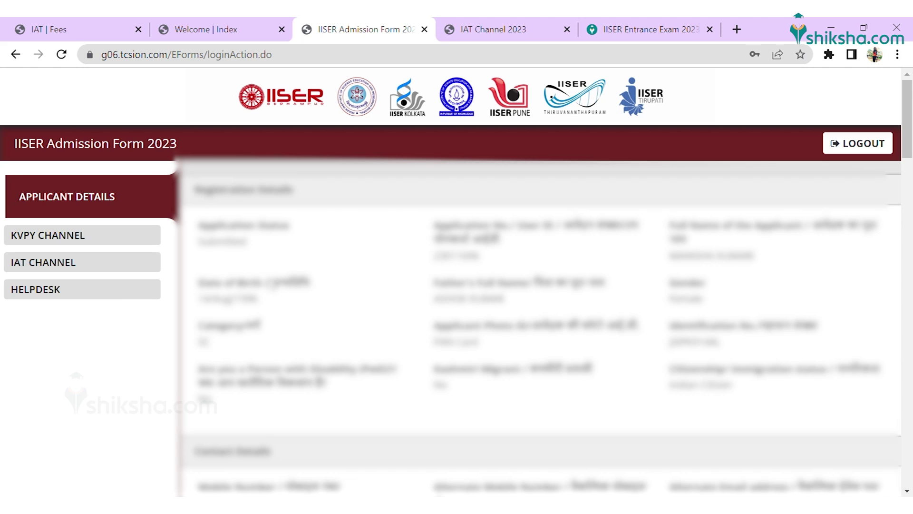
Step: Start the IAT Channel application and pick exam cities in Delhi, Haryana, Rajasthan and Uttar Pradesh
left_click(107, 266)
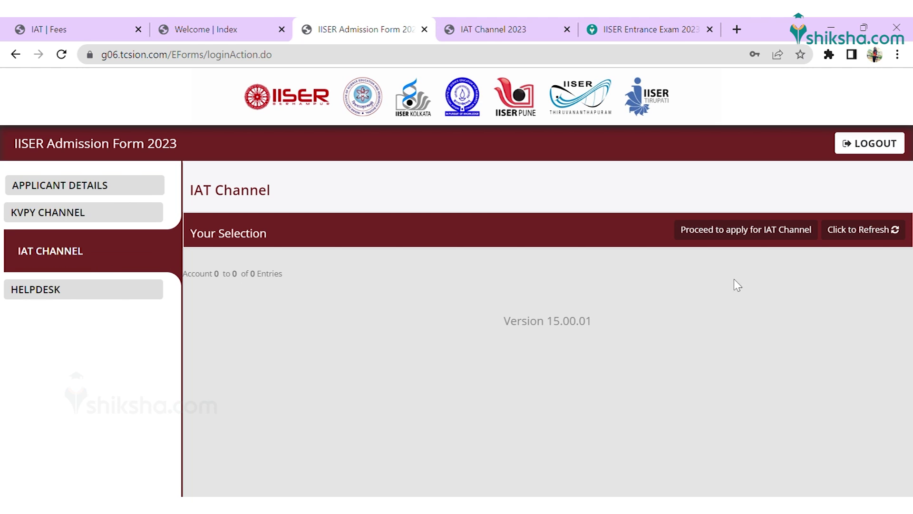
left_click(728, 232)
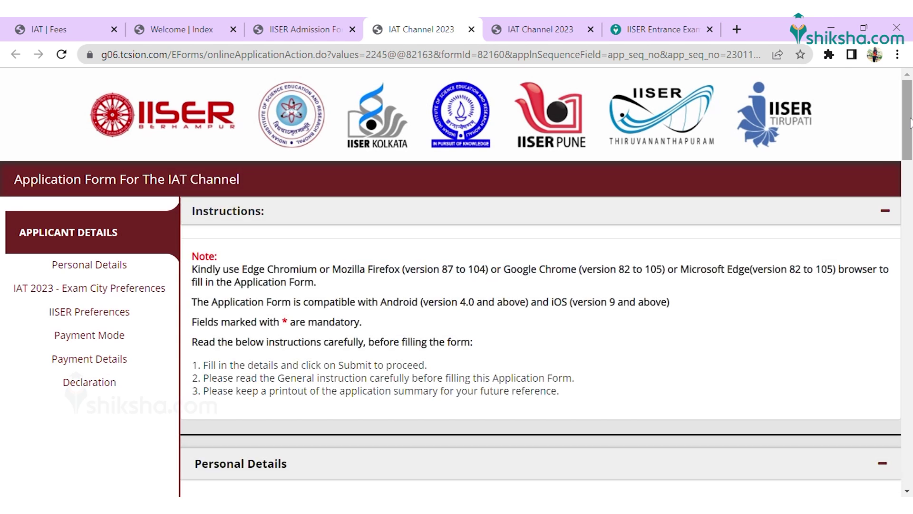
left_click_drag(910, 124, 909, 242)
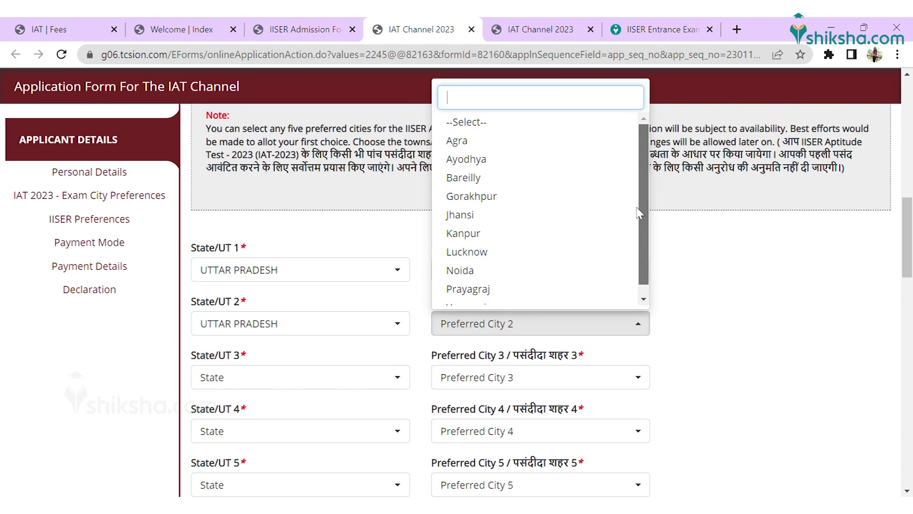
left_click(528, 380)
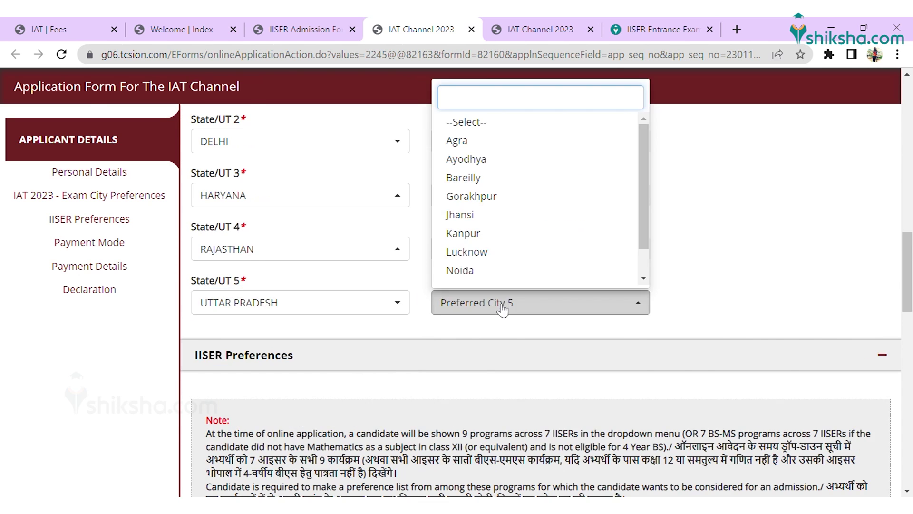
left_click_drag(910, 274, 909, 373)
Step: Rank IISER preferences 1–5: Thiruvananthapuram, Mohali, Kolkata, Pune, BS Engineering Sciences Bhopal
left_click(299, 289)
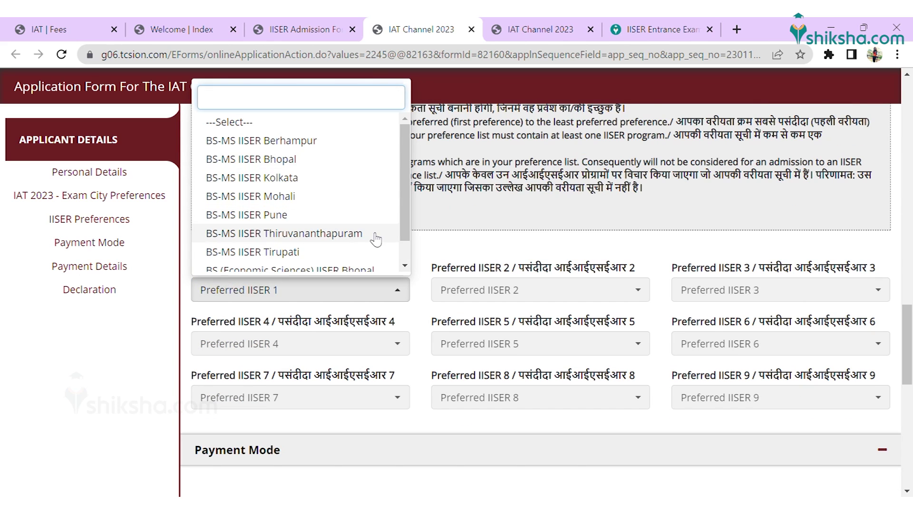
left_click(523, 233)
left_click(494, 294)
left_click(780, 289)
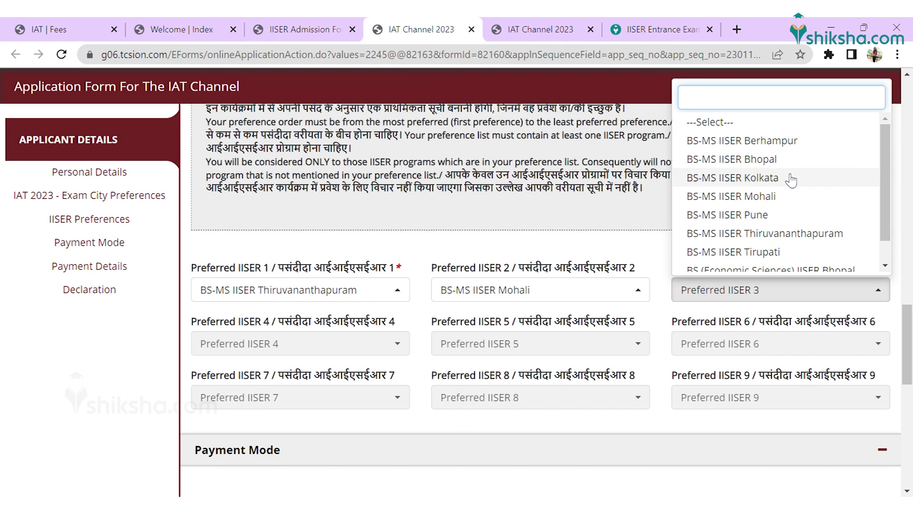
left_click(790, 179)
left_click(399, 343)
left_click(359, 242)
left_click(540, 343)
left_click(540, 316)
left_click(779, 343)
Step: Rank preferences 6–9: Berhampur, BS Economic Sciences Bhopal, BS-MS Bhopal, Tirupati
left_click(742, 205)
left_click(780, 344)
left_click(742, 168)
left_click(300, 397)
left_click(300, 351)
left_click(540, 397)
left_click(583, 240)
left_click(780, 397)
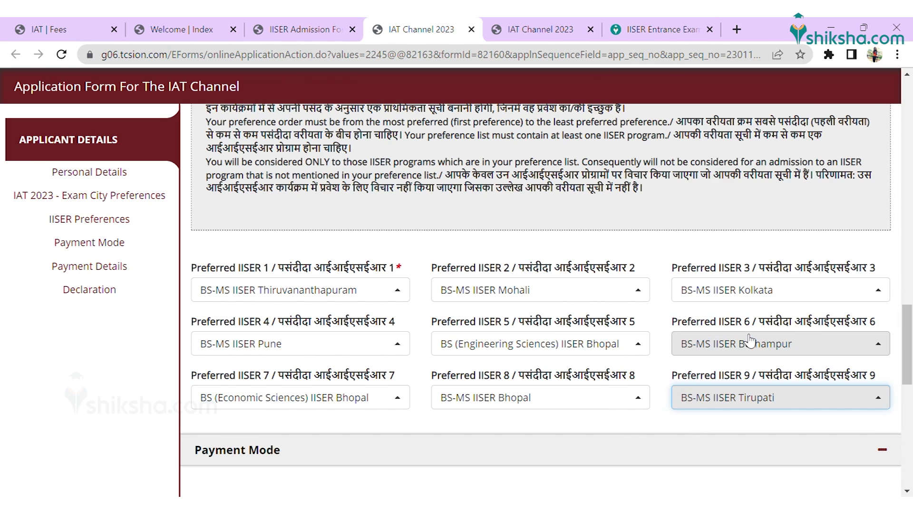
left_click(761, 333)
Step: Choose ICICI as the payment gateway and submit the application
scroll(911, 369, "down", 4)
left_click(195, 330)
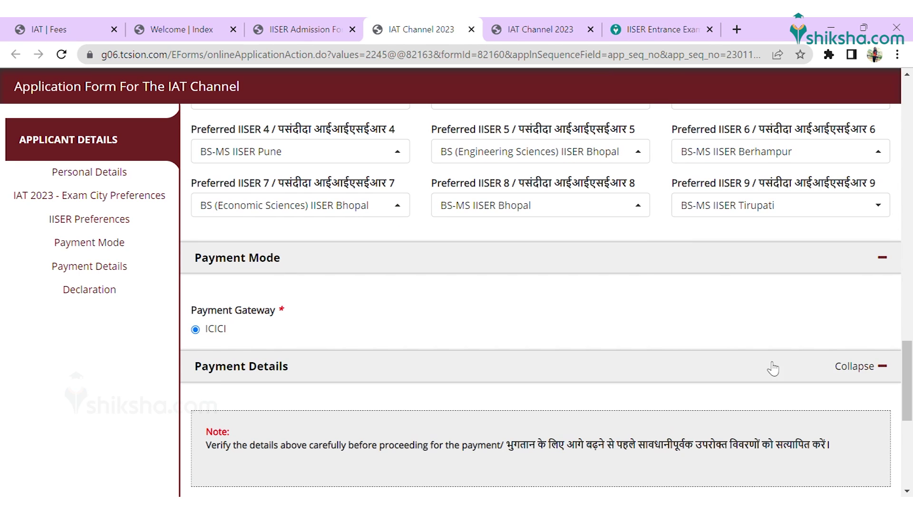
left_click_drag(911, 376, 912, 440)
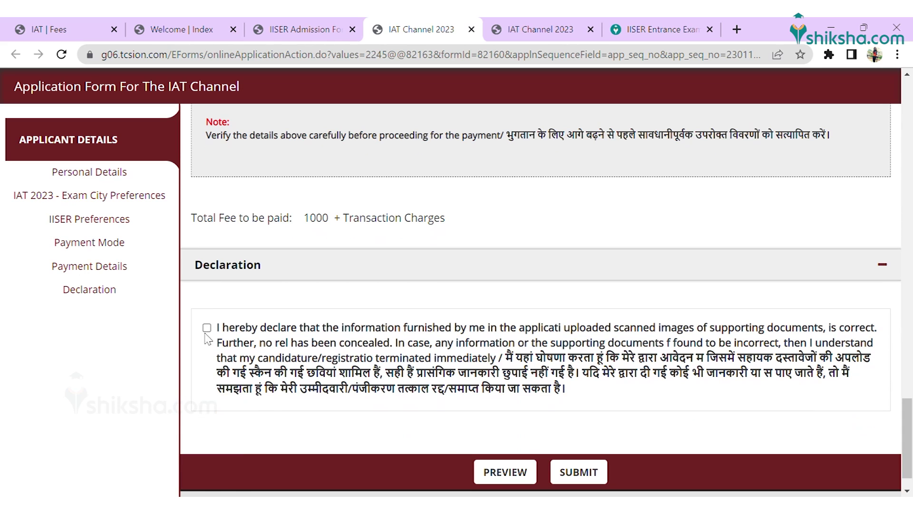
left_click(579, 472)
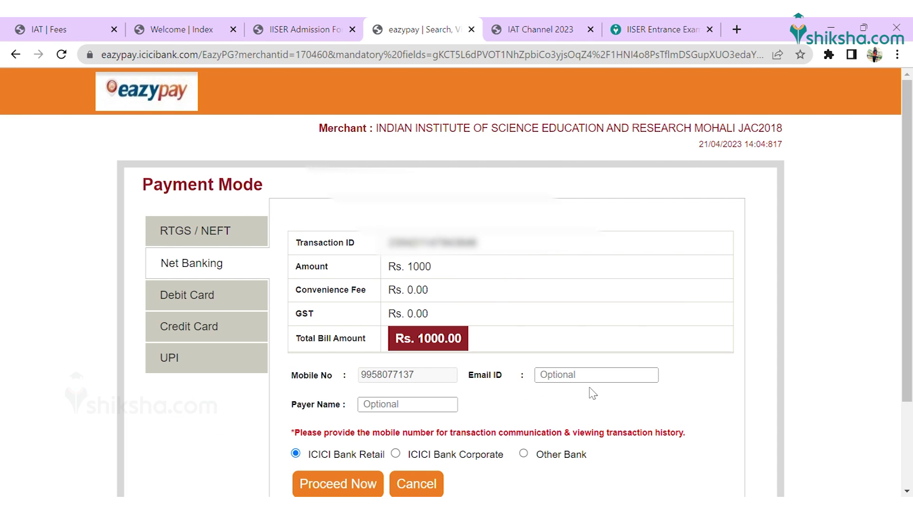
Step: Proceed with the Rs. 1000 ICICI net-banking payment, then open Shiksha's IISER 2023 article
left_click_drag(911, 279, 911, 356)
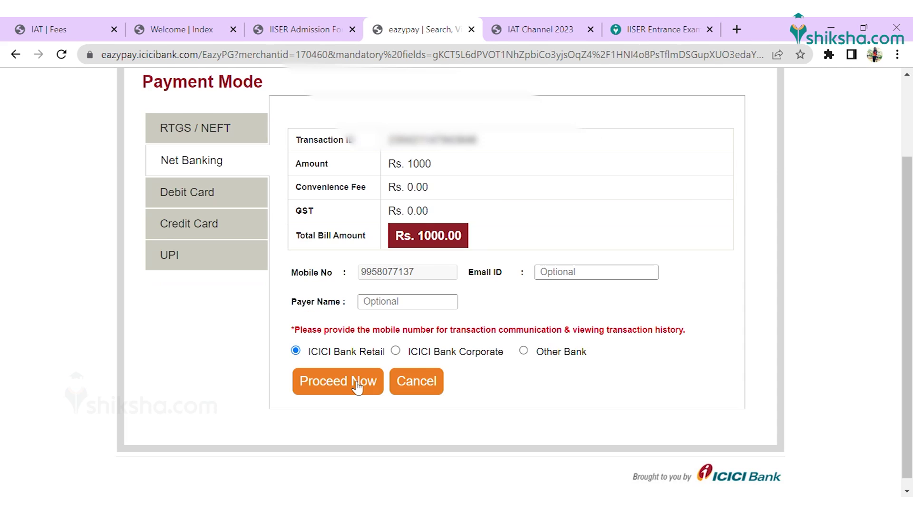
left_click(357, 387)
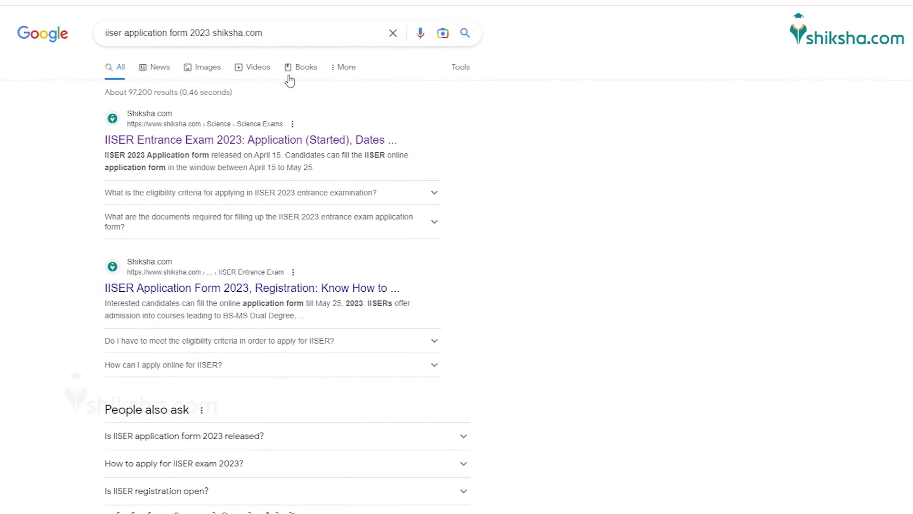
left_click(185, 129)
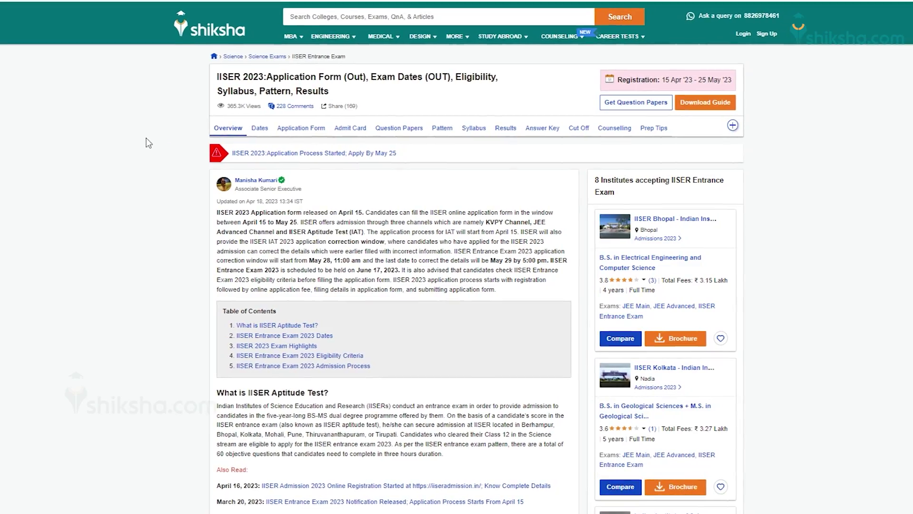